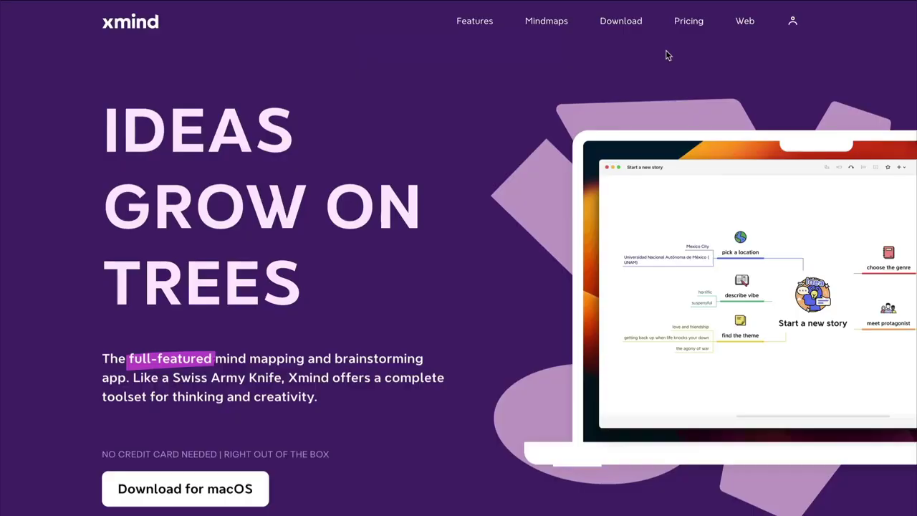
Step: Go to the Xmind Download page and browse the platform downloads down to the Linux packages
{"action": "left_click", "coordinate": [616, 24]}
{"action": "scroll", "coordinate": [616, 23], "scroll_direction": "down", "scroll_amount": 9}
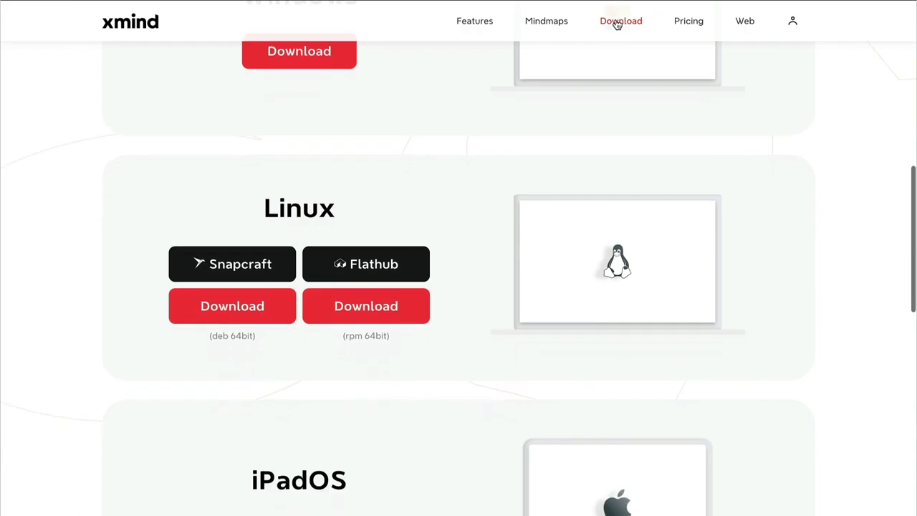
{"action": "scroll", "coordinate": [616, 23], "scroll_direction": "down", "scroll_amount": 6}
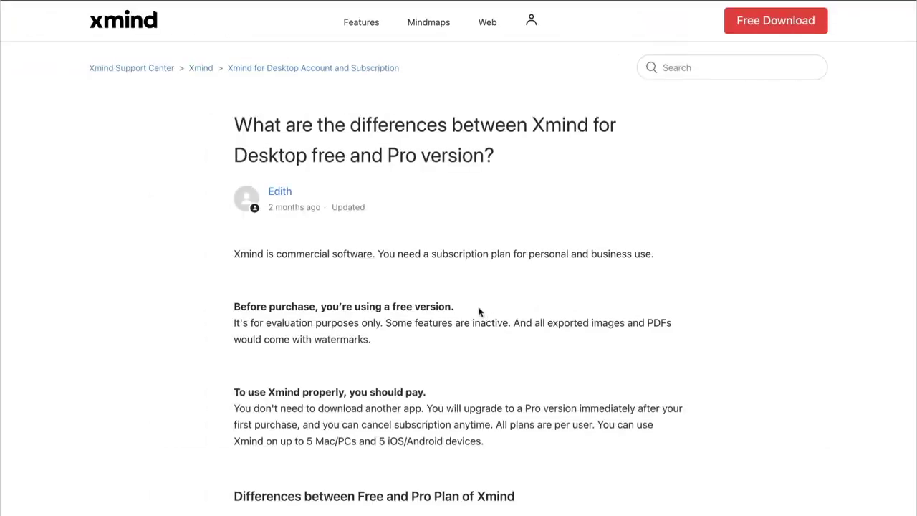
Step: Select the help page sentence stating the free version has no time limit
{"action": "left_click_drag", "start_coordinate": [482, 308], "coordinate": [197, 307]}
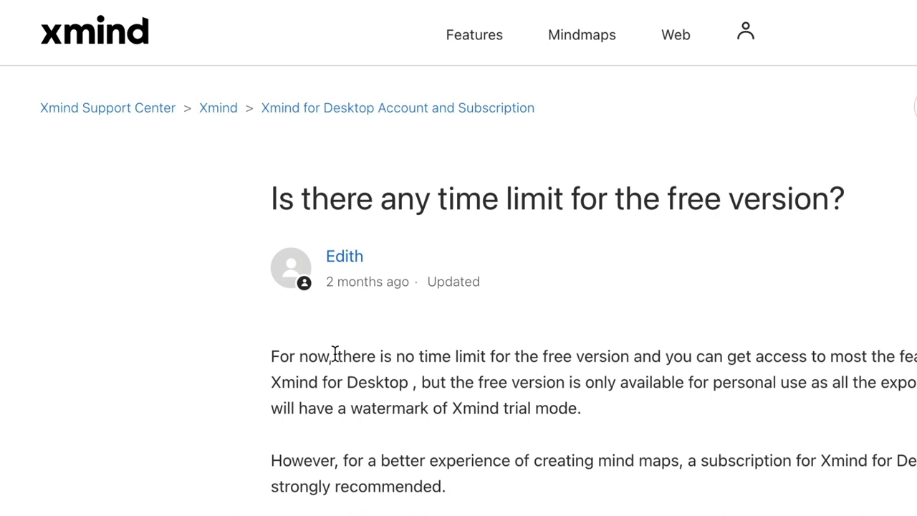
{"action": "left_click_drag", "start_coordinate": [335, 354], "coordinate": [629, 367]}
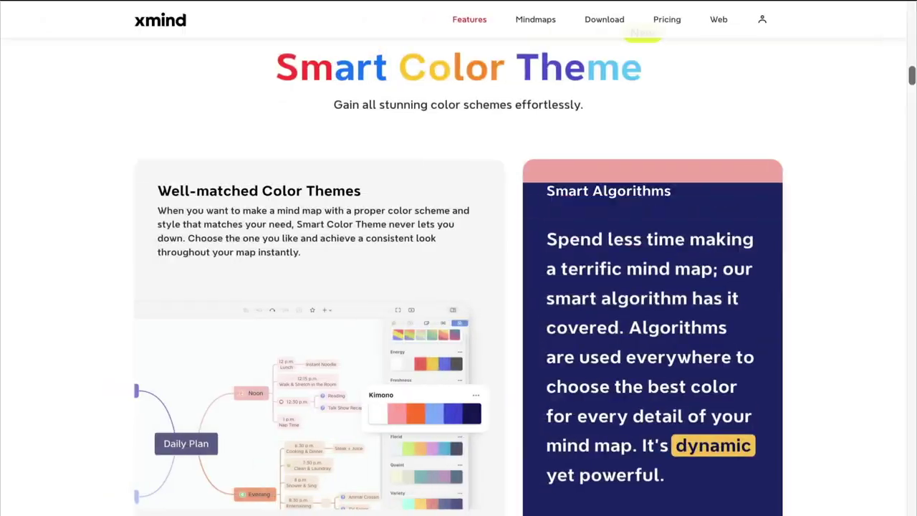
Step: Browse the Features page past Hand-drawn Style, Tree Table, Stickers and Structures to Essential Mind Toolbox
{"action": "scroll", "coordinate": [459, 286], "scroll_direction": "down", "scroll_amount": 8}
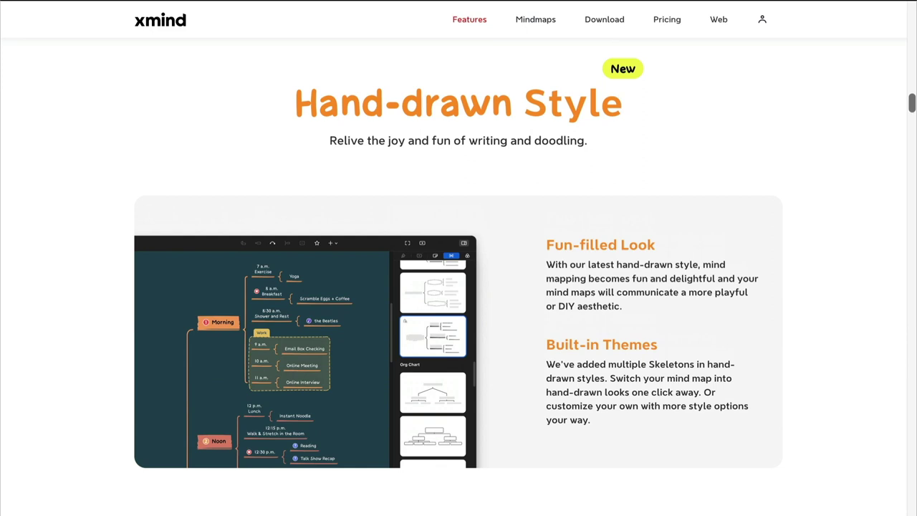
{"action": "scroll", "coordinate": [459, 286], "scroll_direction": "down", "scroll_amount": 8}
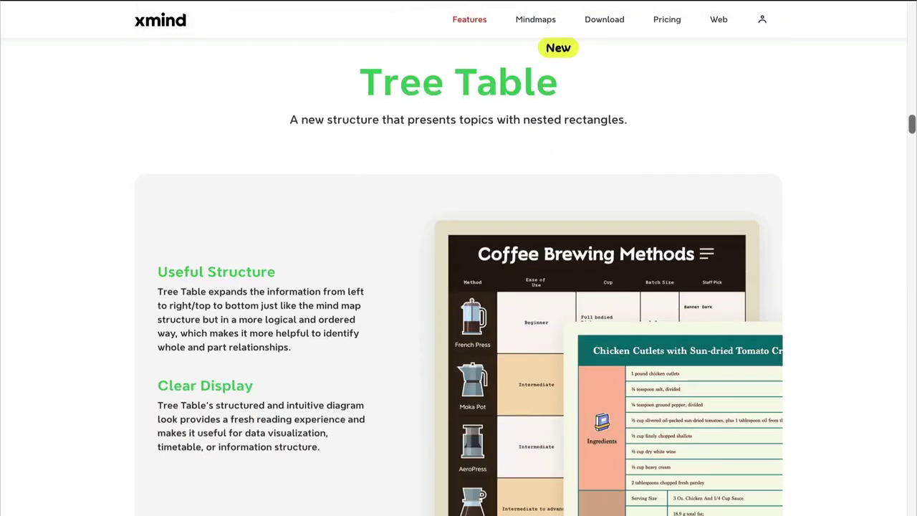
{"action": "scroll", "coordinate": [458, 287], "scroll_direction": "down", "scroll_amount": 8}
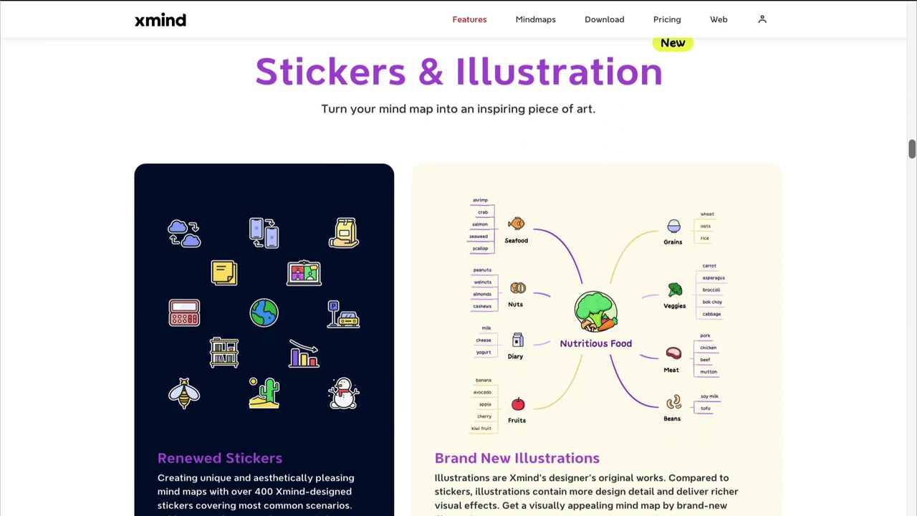
{"action": "scroll", "coordinate": [458, 287], "scroll_direction": "down", "scroll_amount": 8}
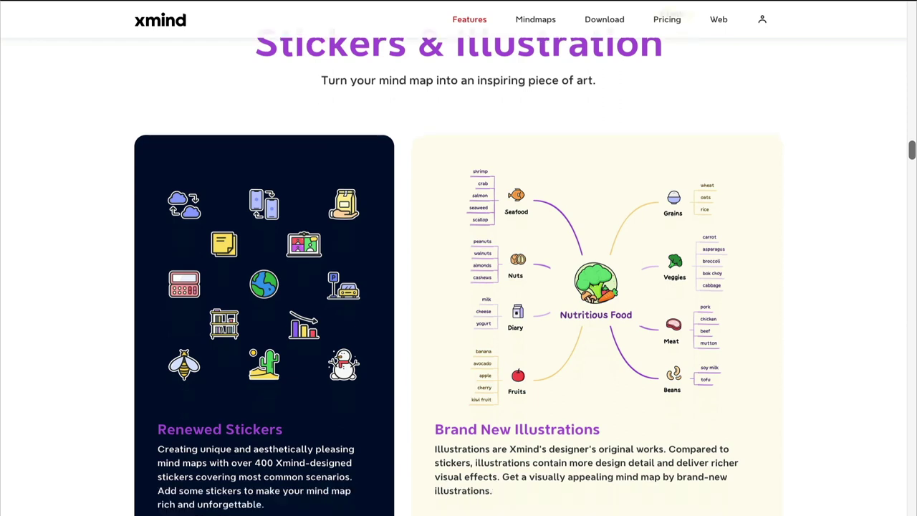
{"action": "scroll", "coordinate": [159, 469], "scroll_direction": "down", "scroll_amount": 6}
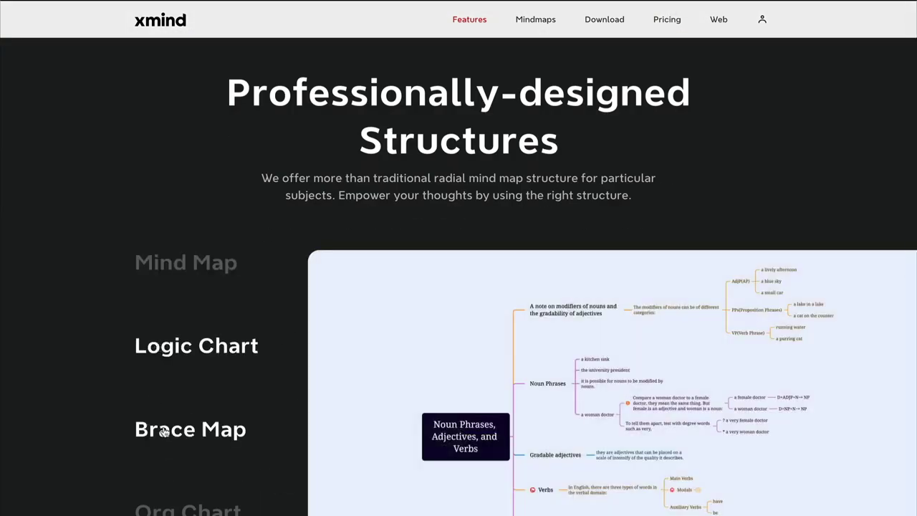
{"action": "scroll", "coordinate": [169, 513], "scroll_direction": "down", "scroll_amount": 10}
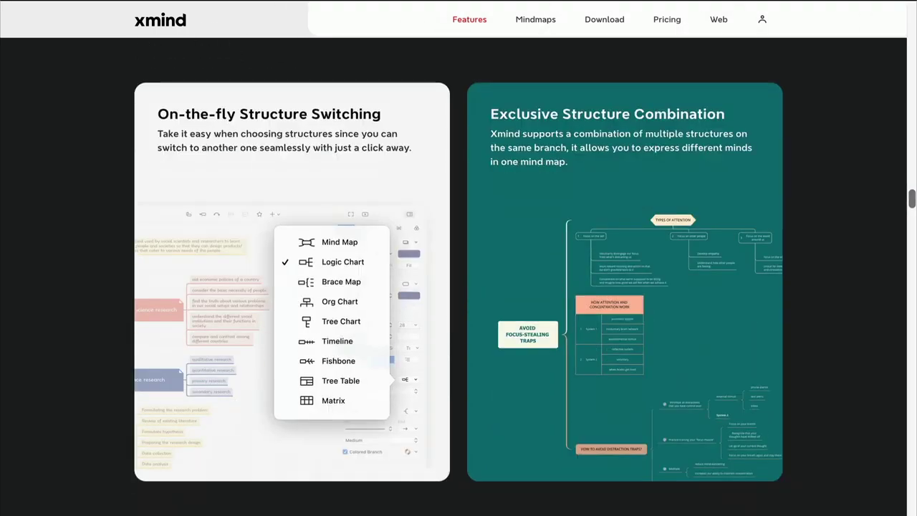
{"action": "scroll", "coordinate": [459, 286], "scroll_direction": "down", "scroll_amount": 10}
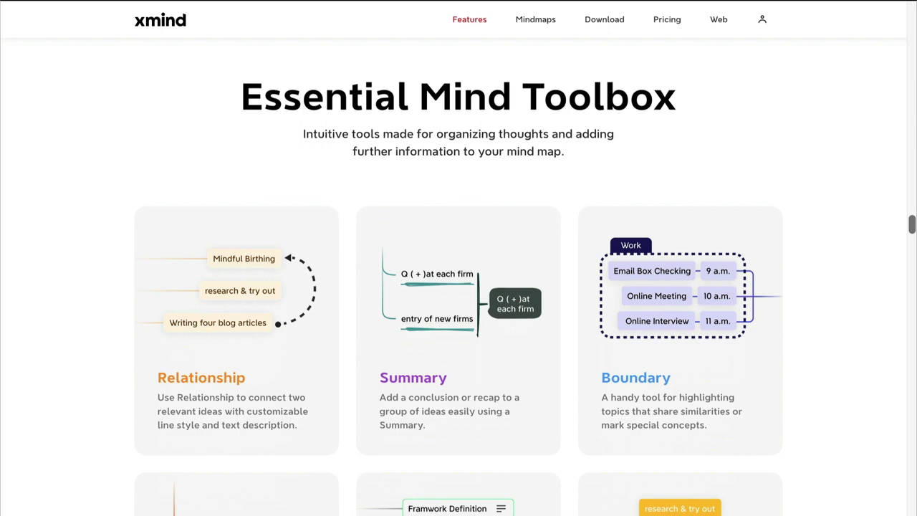
Step: Continue past Markers, Pitch Mode, ZEN Mode and Outliner to the Other Key Features section
{"action": "scroll", "coordinate": [458, 286], "scroll_direction": "down", "scroll_amount": 5}
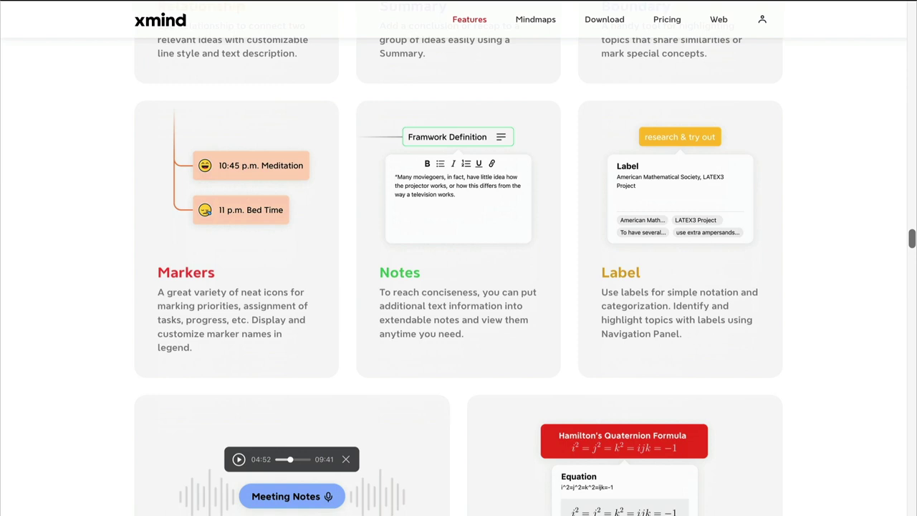
{"action": "scroll", "coordinate": [459, 276], "scroll_direction": "down", "scroll_amount": 4}
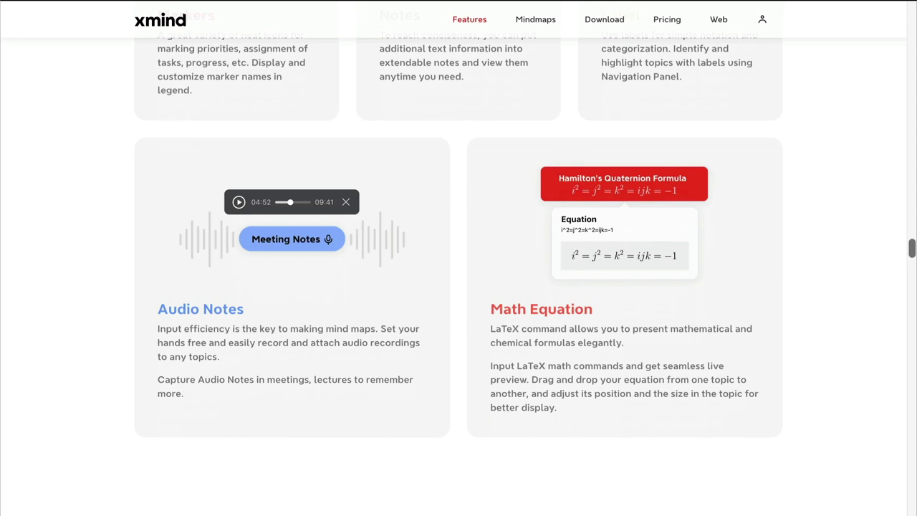
{"action": "scroll", "coordinate": [458, 287], "scroll_direction": "down", "scroll_amount": 5}
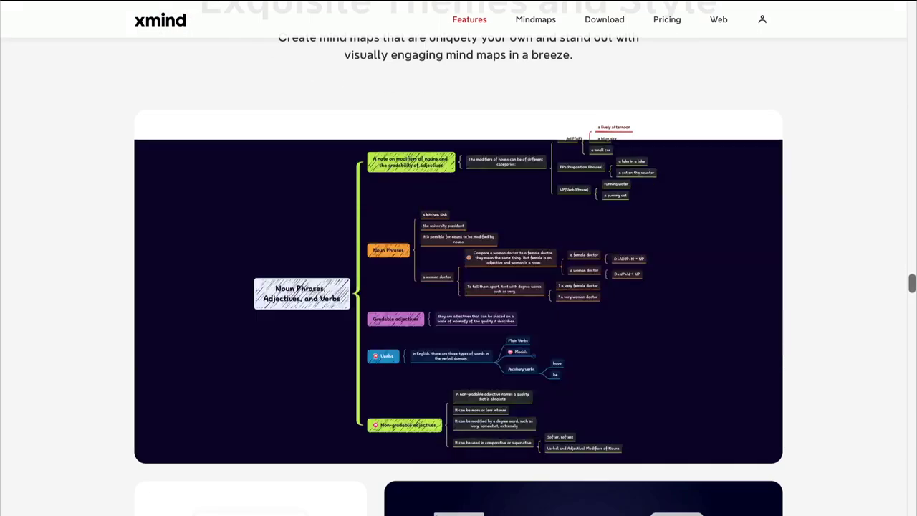
{"action": "scroll", "coordinate": [458, 286], "scroll_direction": "down", "scroll_amount": 10}
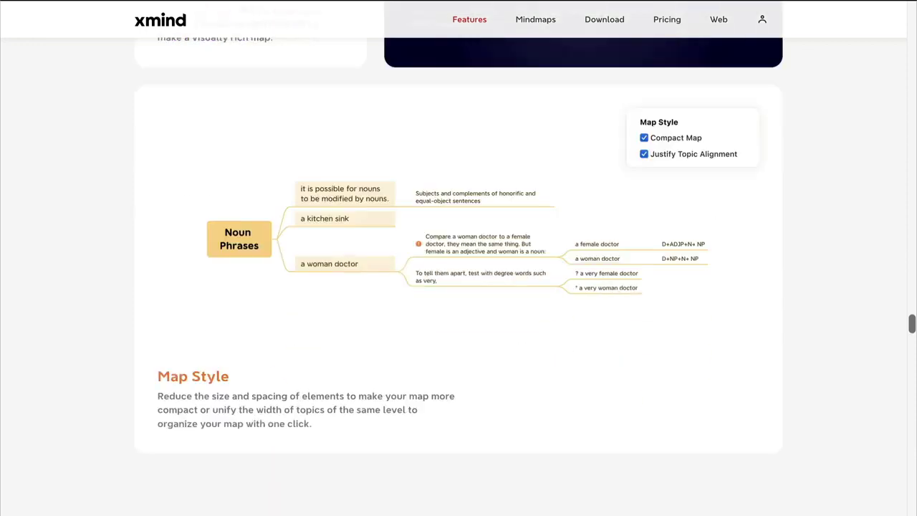
{"action": "scroll", "coordinate": [458, 286], "scroll_direction": "down", "scroll_amount": 1}
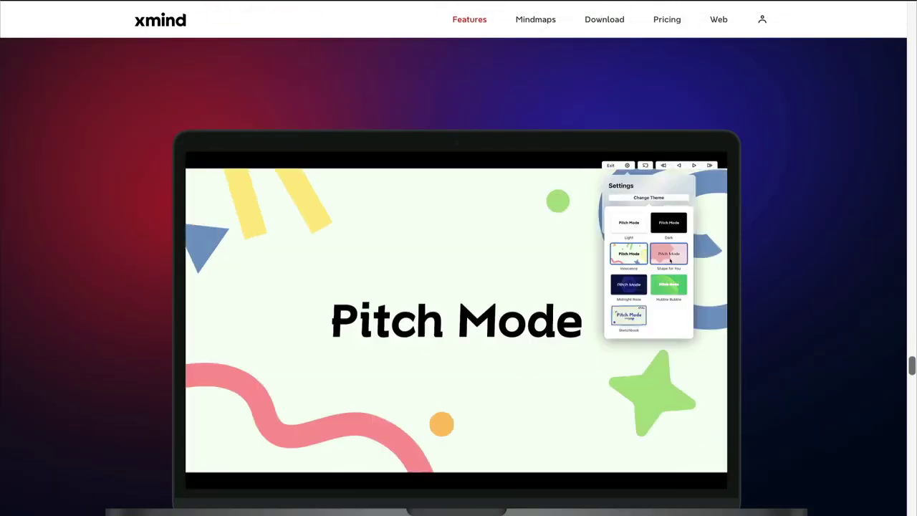
{"action": "scroll", "coordinate": [459, 287], "scroll_direction": "down", "scroll_amount": 10}
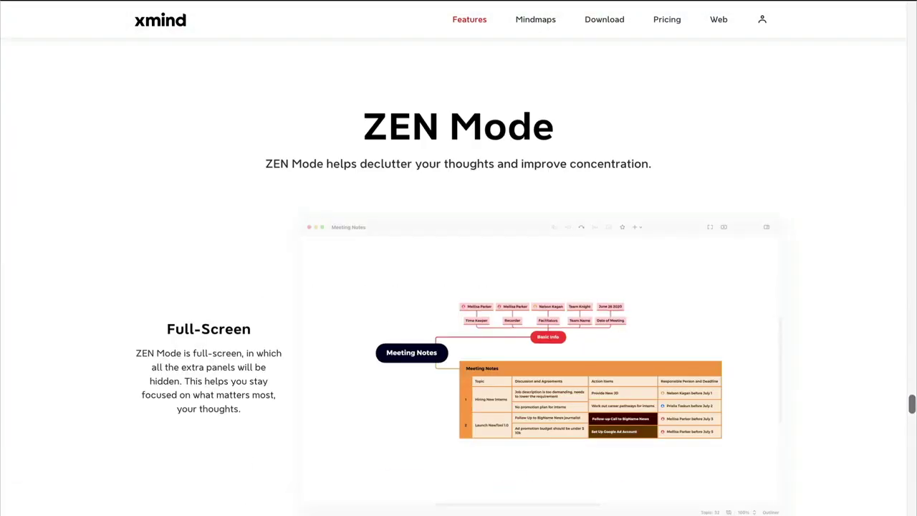
{"action": "scroll", "coordinate": [906, 261], "scroll_direction": "down", "scroll_amount": 3}
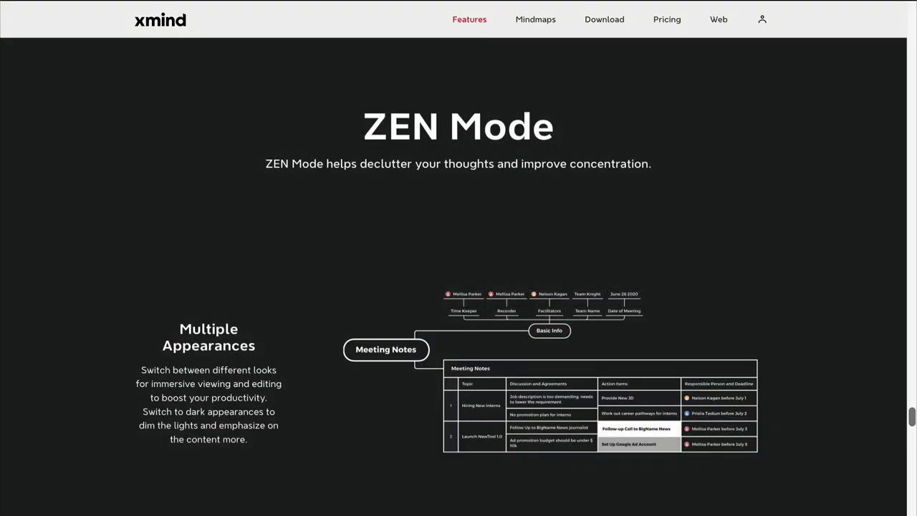
{"action": "scroll", "coordinate": [459, 287], "scroll_direction": "down", "scroll_amount": 5}
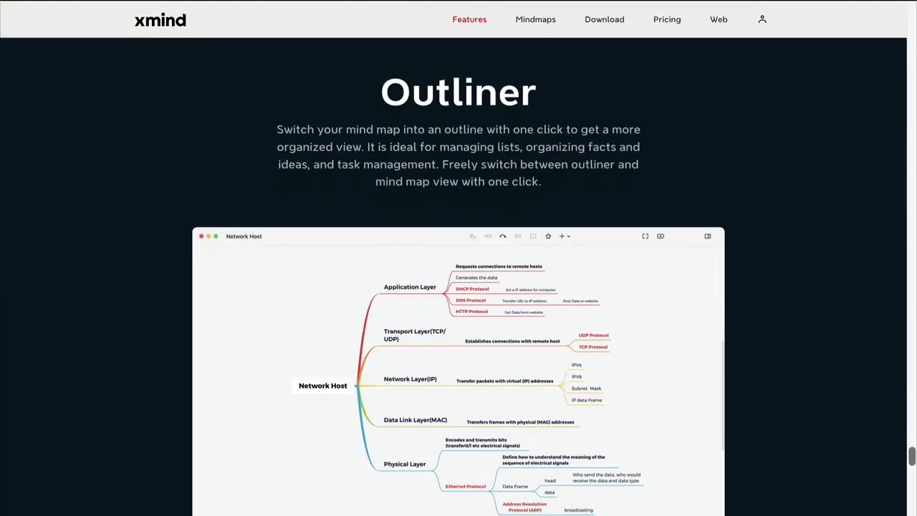
{"action": "scroll", "coordinate": [459, 286], "scroll_direction": "down", "scroll_amount": 8}
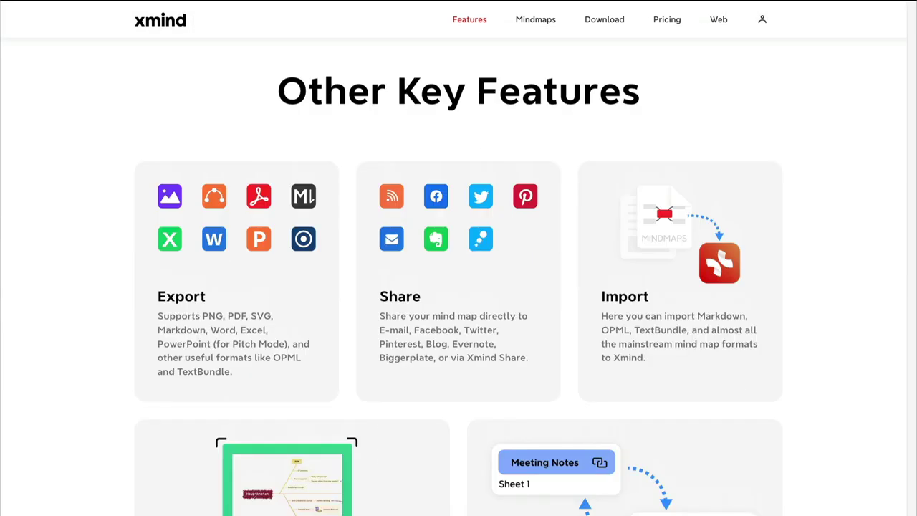
{"action": "scroll", "coordinate": [459, 287], "scroll_direction": "down", "scroll_amount": 5}
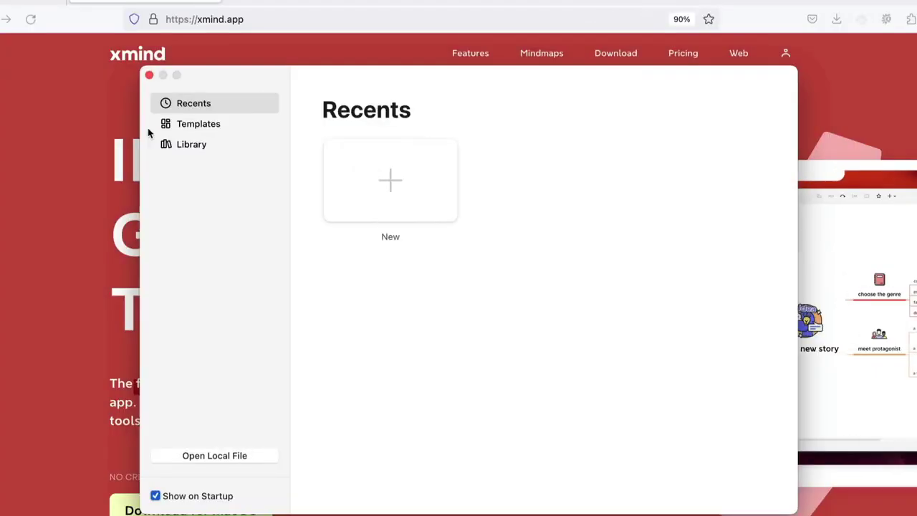
Step: Show the Templates gallery in the start window and browse down to Entertainment and Life
{"action": "left_click", "coordinate": [180, 125]}
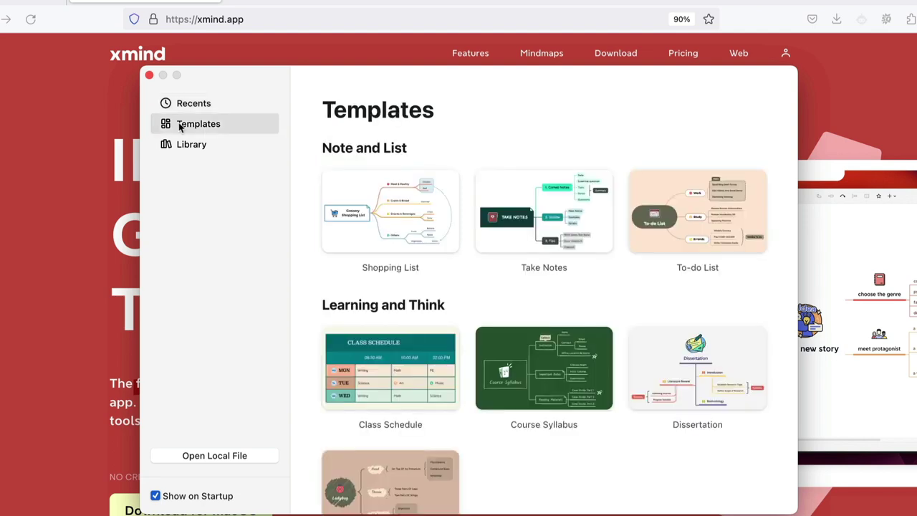
{"action": "scroll", "coordinate": [302, 275], "scroll_direction": "down", "scroll_amount": 10}
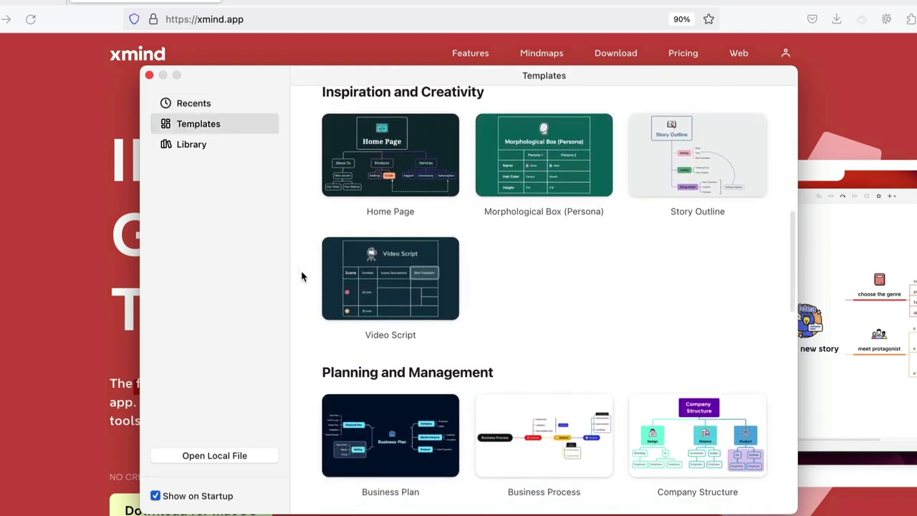
{"action": "scroll", "coordinate": [302, 276], "scroll_direction": "down", "scroll_amount": 10}
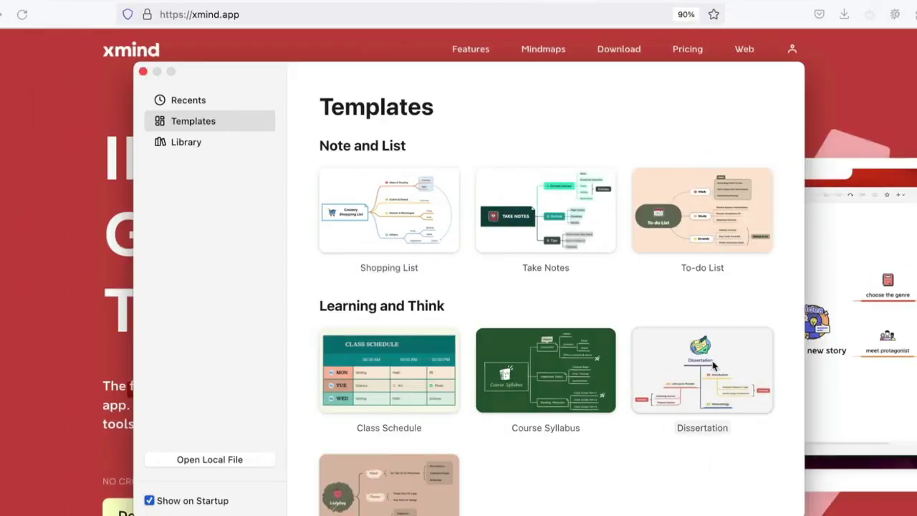
Step: Create a new map from the Dissertation template
{"action": "left_click", "coordinate": [649, 362]}
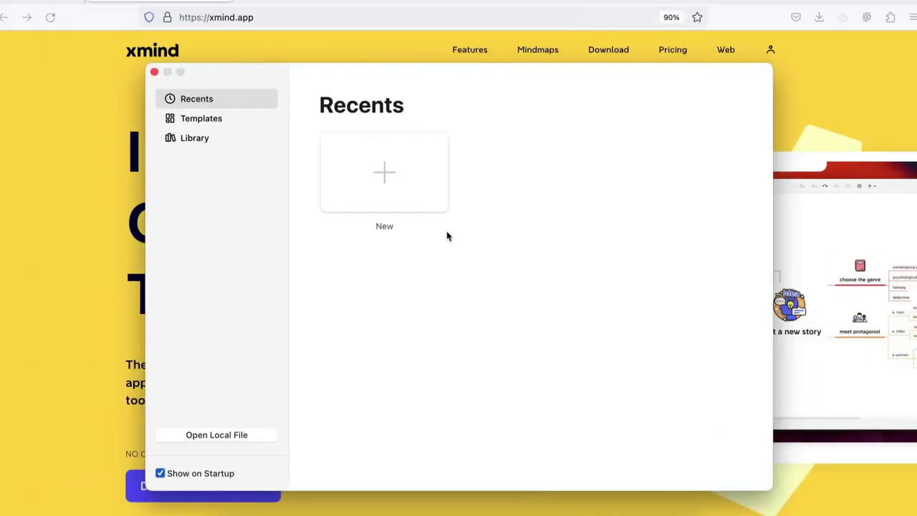
Step: Create a new blank map with a Central Topic and four Main Topics
{"action": "left_click", "coordinate": [386, 186]}
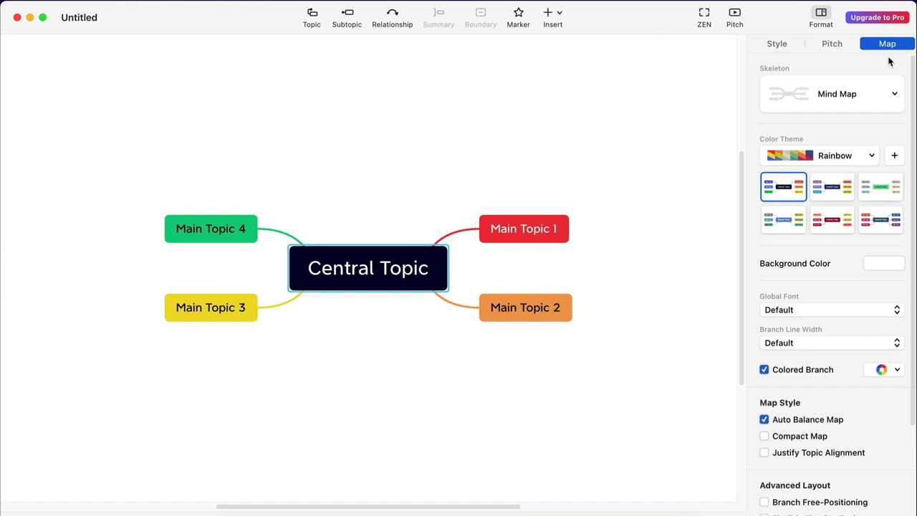
Step: Check the Pitch, Style and Map format settings, toggle the Format panel, then show the Skeleton layouts
{"action": "left_click", "coordinate": [832, 44]}
{"action": "left_click", "coordinate": [779, 46]}
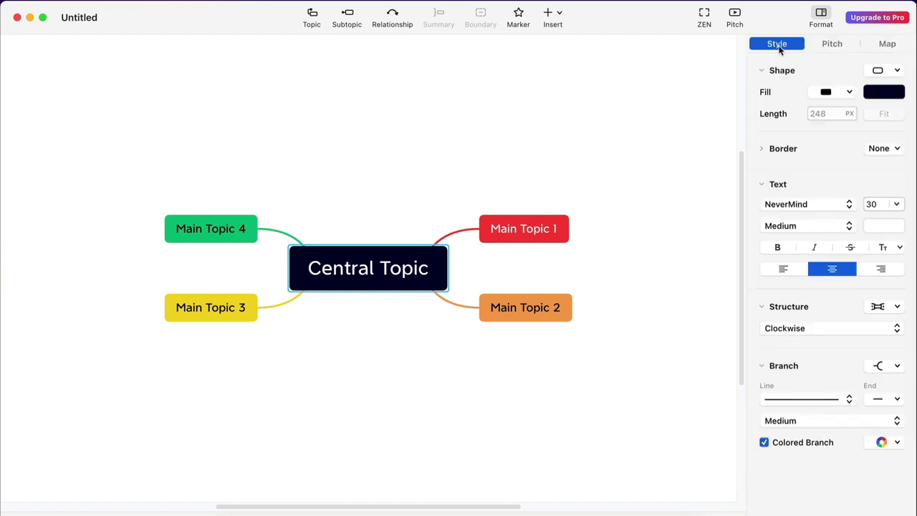
{"action": "left_click", "coordinate": [874, 48]}
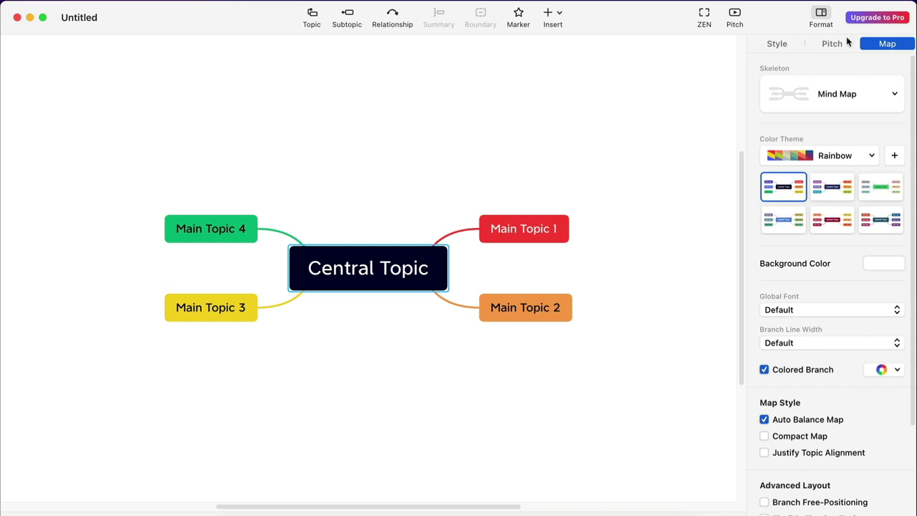
{"action": "left_click", "coordinate": [822, 15]}
{"action": "left_click", "coordinate": [822, 16]}
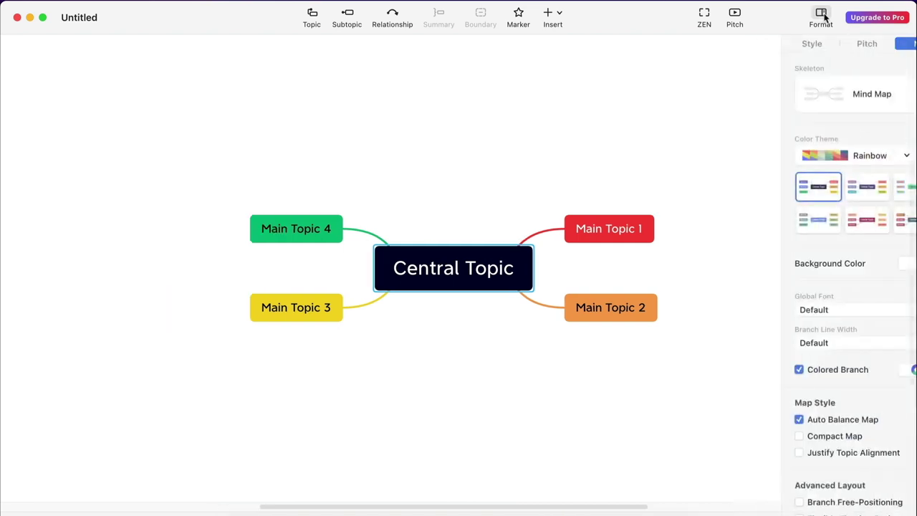
{"action": "left_click", "coordinate": [835, 99]}
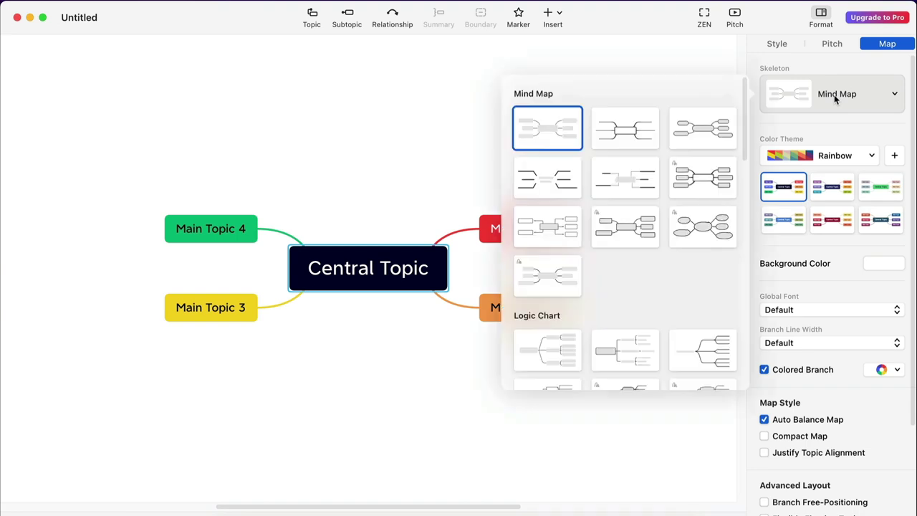
Step: Try each of the seven Logic Chart skeleton layouts on the map
{"action": "scroll", "coordinate": [684, 205], "scroll_direction": "down", "scroll_amount": 10}
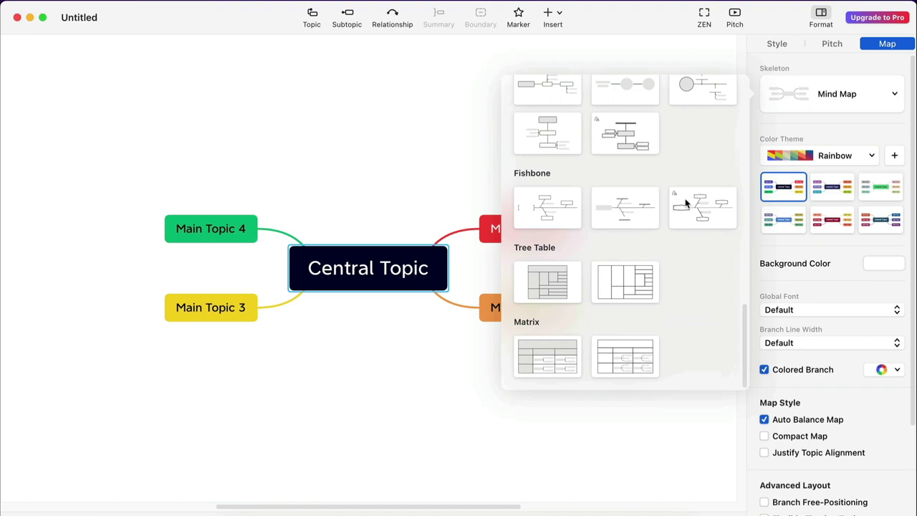
{"action": "scroll", "coordinate": [684, 204], "scroll_direction": "up", "scroll_amount": 10}
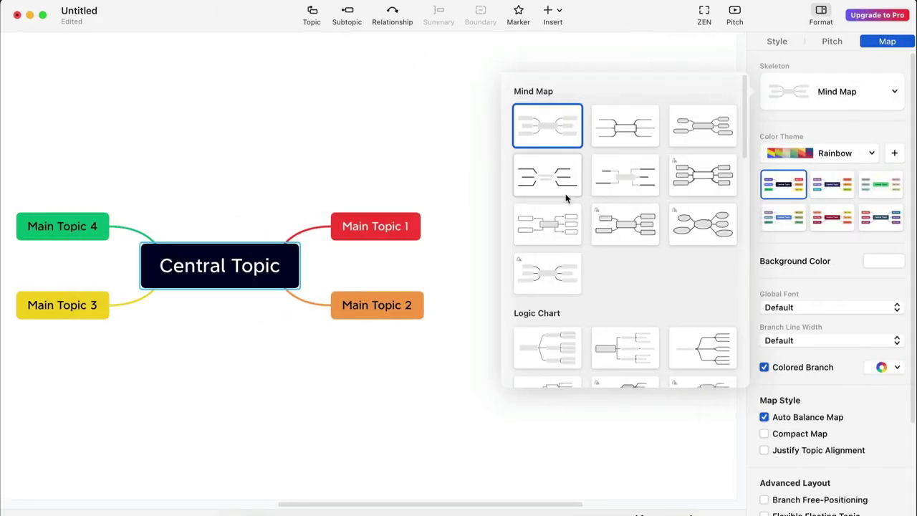
{"action": "scroll", "coordinate": [540, 196], "scroll_direction": "down", "scroll_amount": 5}
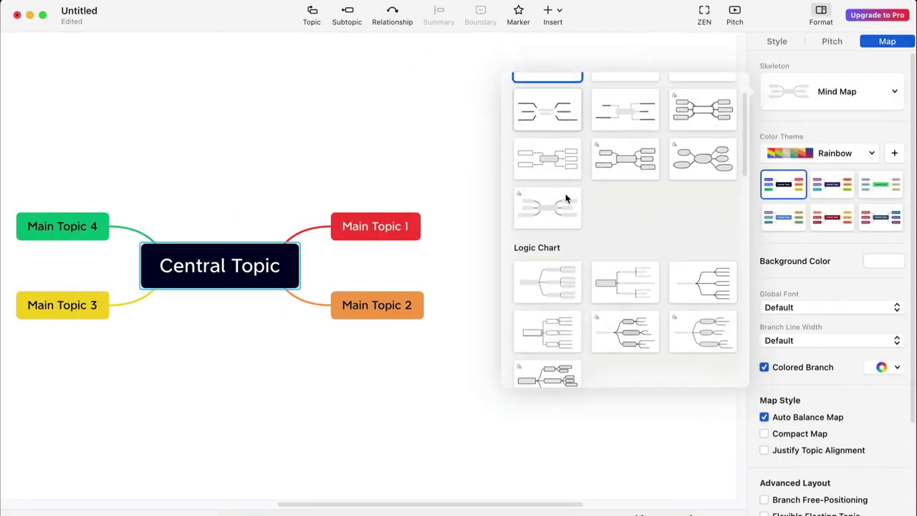
{"action": "left_click", "coordinate": [557, 153]}
{"action": "left_click", "coordinate": [608, 145]}
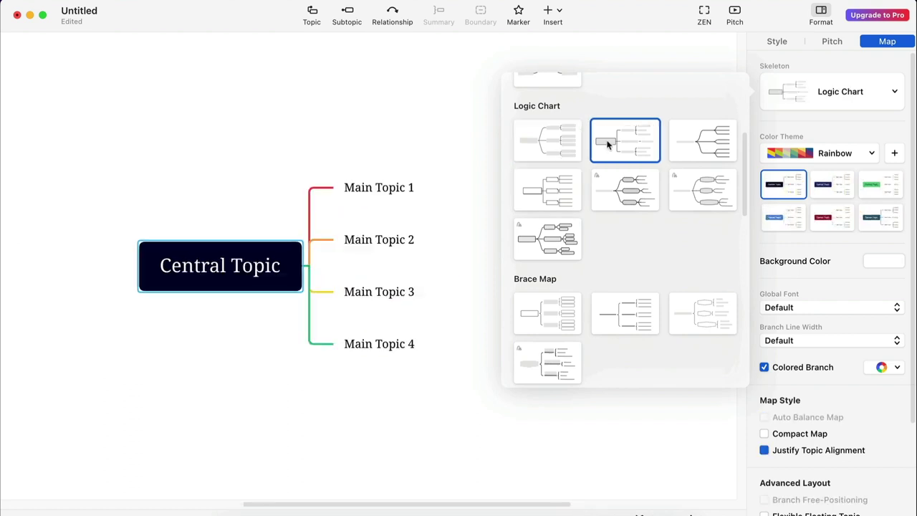
{"action": "left_click", "coordinate": [683, 143]}
{"action": "left_click", "coordinate": [580, 193]}
{"action": "left_click", "coordinate": [614, 194]}
{"action": "left_click", "coordinate": [676, 194]}
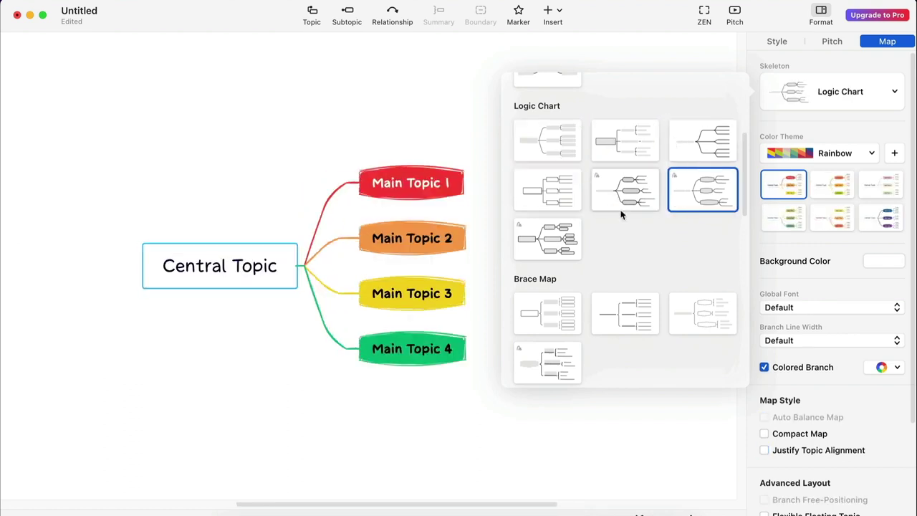
{"action": "left_click", "coordinate": [564, 242]}
Step: Try the four Brace Map layouts, then the first two Org Chart layouts
{"action": "scroll", "coordinate": [563, 241], "scroll_direction": "down", "scroll_amount": 3}
{"action": "left_click", "coordinate": [563, 241]}
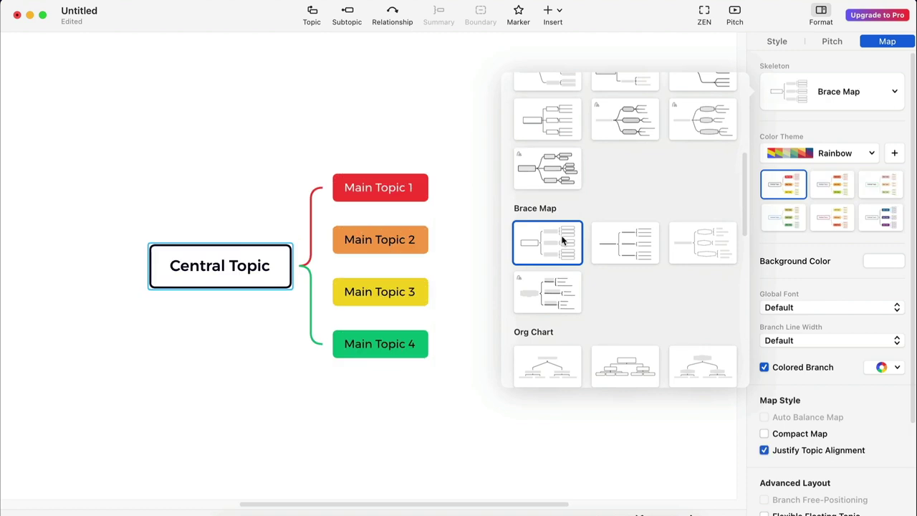
{"action": "left_click", "coordinate": [609, 242]}
{"action": "left_click", "coordinate": [690, 244]}
{"action": "left_click", "coordinate": [555, 295]}
{"action": "scroll", "coordinate": [559, 290], "scroll_direction": "down", "scroll_amount": 3}
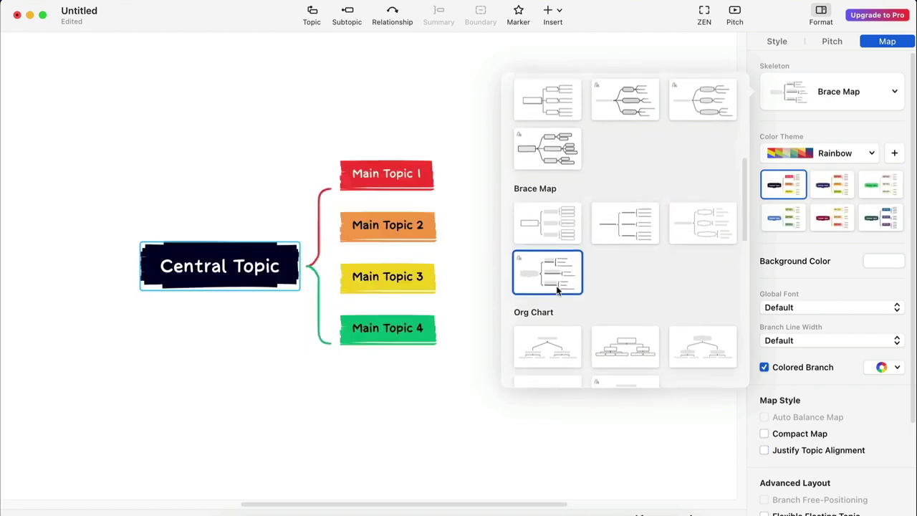
{"action": "left_click", "coordinate": [555, 285]}
{"action": "left_click", "coordinate": [624, 285]}
Step: Try the remaining three Org Chart layouts and all five Tree Chart layouts
{"action": "left_click", "coordinate": [683, 293]}
{"action": "left_click", "coordinate": [562, 328]}
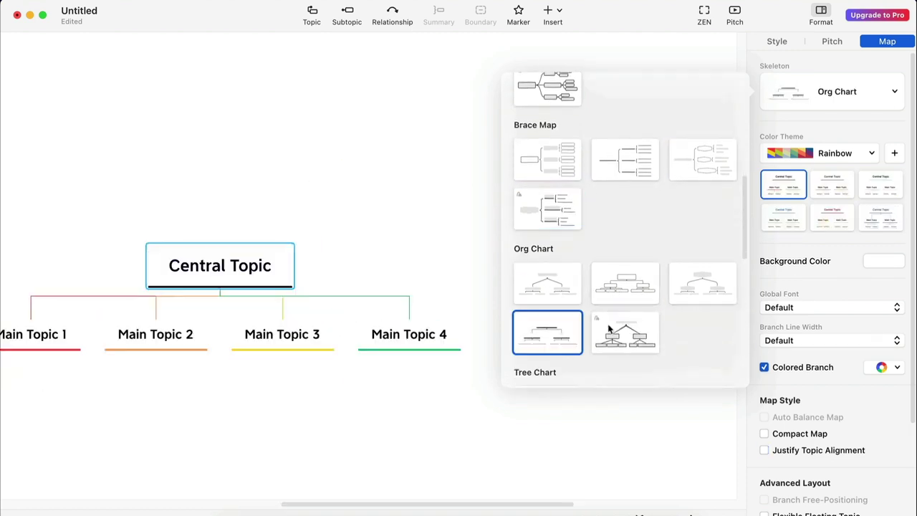
{"action": "left_click", "coordinate": [618, 329]}
{"action": "scroll", "coordinate": [621, 329], "scroll_direction": "down", "scroll_amount": 3}
{"action": "left_click", "coordinate": [549, 304]}
{"action": "left_click", "coordinate": [625, 304]}
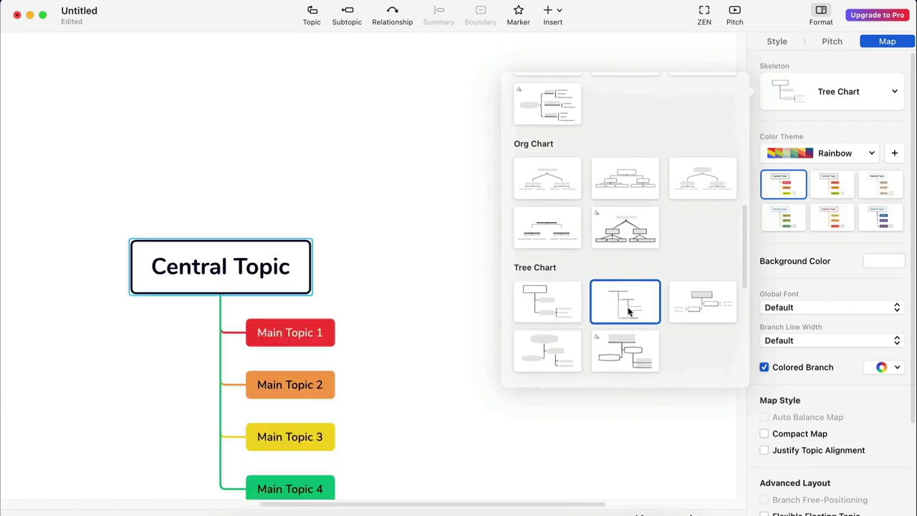
{"action": "left_click", "coordinate": [701, 304]}
{"action": "left_click", "coordinate": [563, 349]}
{"action": "left_click", "coordinate": [625, 351]}
Step: Try the five Timeline layouts and the three Fishbone layouts
{"action": "scroll", "coordinate": [624, 344], "scroll_direction": "down", "scroll_amount": 3}
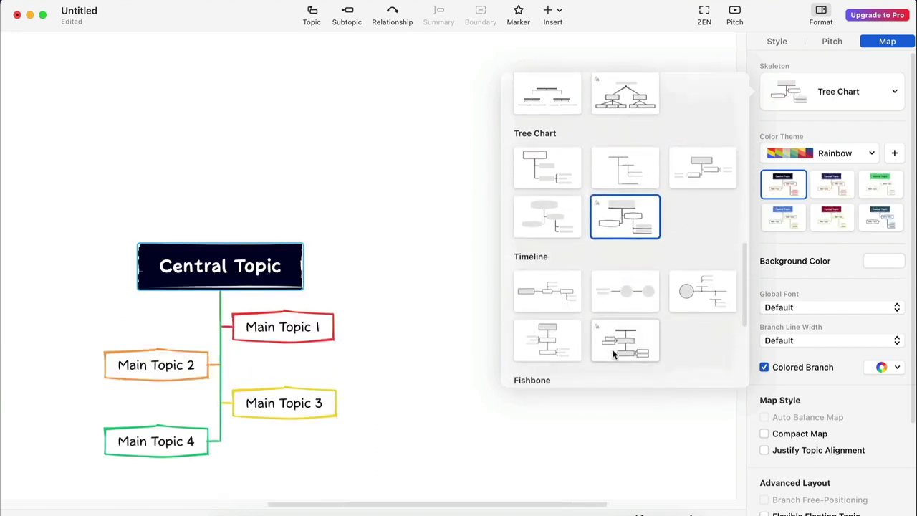
{"action": "left_click", "coordinate": [549, 292]}
{"action": "left_click", "coordinate": [625, 291]}
{"action": "left_click", "coordinate": [680, 296]}
{"action": "left_click", "coordinate": [548, 341]}
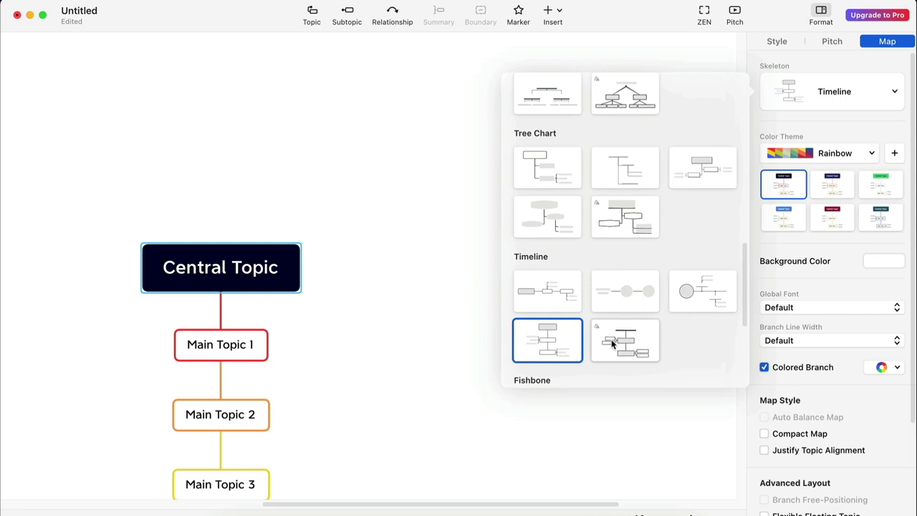
{"action": "left_click", "coordinate": [621, 339]}
{"action": "scroll", "coordinate": [621, 339], "scroll_direction": "down", "scroll_amount": 3}
{"action": "left_click", "coordinate": [561, 308]}
{"action": "left_click", "coordinate": [633, 304]}
{"action": "left_click", "coordinate": [700, 304]}
Step: Try the coloured and plain Tree Table layouts, then two Matrix layouts
{"action": "scroll", "coordinate": [696, 303], "scroll_direction": "down", "scroll_amount": 2}
{"action": "left_click", "coordinate": [547, 308]}
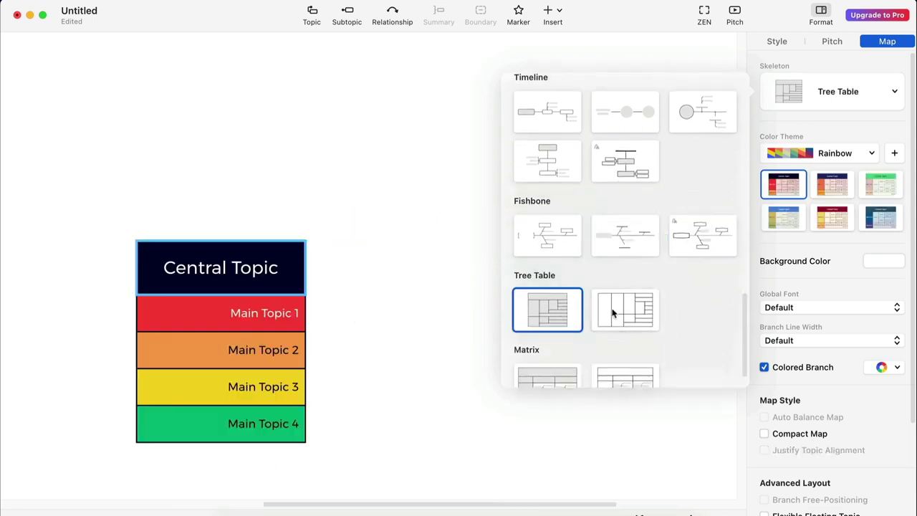
{"action": "left_click", "coordinate": [617, 311]}
{"action": "scroll", "coordinate": [614, 312], "scroll_direction": "down", "scroll_amount": 1}
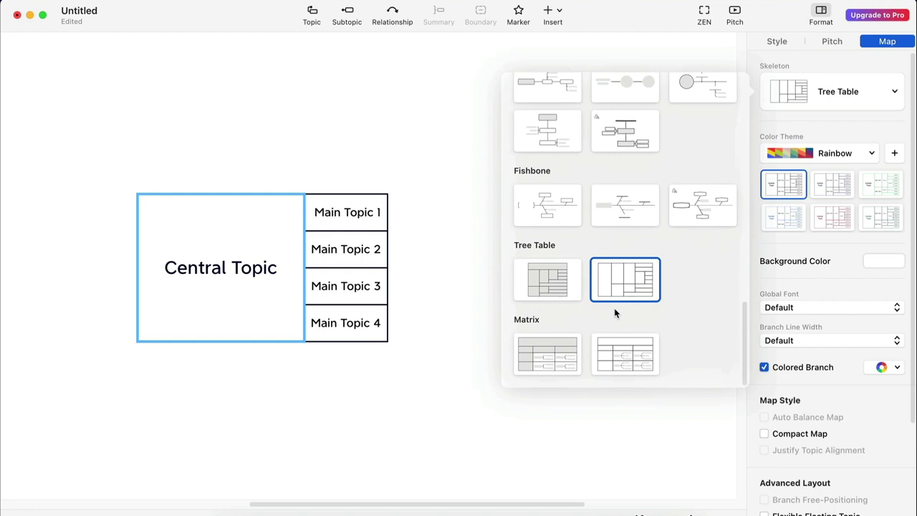
{"action": "left_click", "coordinate": [566, 344]}
{"action": "left_click", "coordinate": [622, 352]}
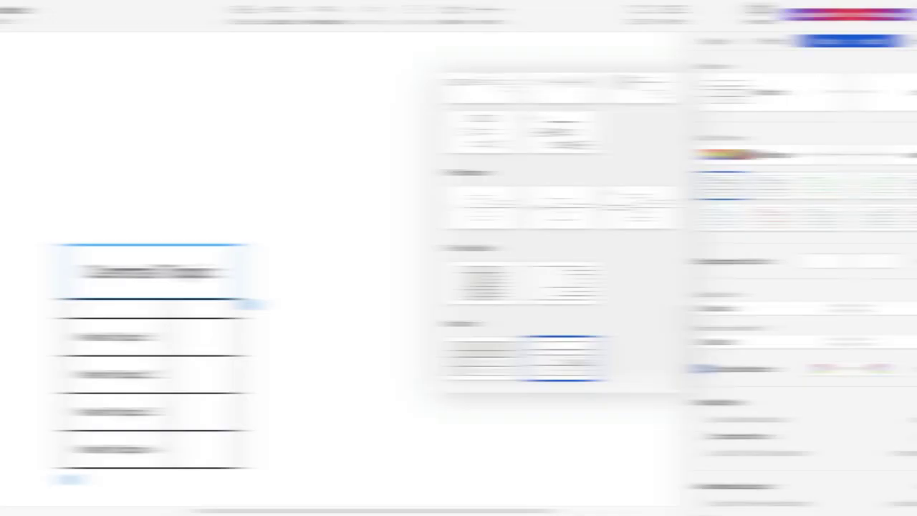
Step: Try the Logic Chart, Org Chart and Tree Chart skeletons, then settle on the first Logic Chart
{"action": "scroll", "coordinate": [640, 357], "scroll_direction": "up", "scroll_amount": 6}
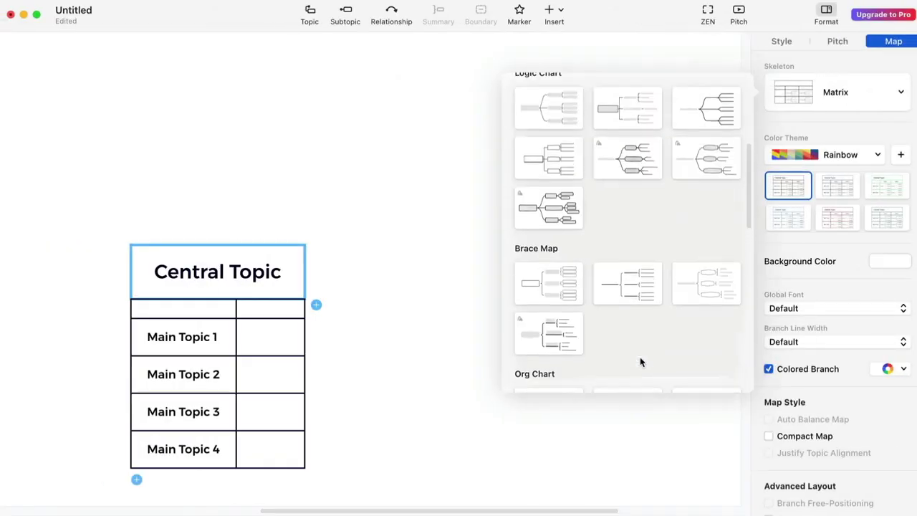
{"action": "left_click", "coordinate": [545, 174]}
{"action": "scroll", "coordinate": [546, 174], "scroll_direction": "down", "scroll_amount": 5}
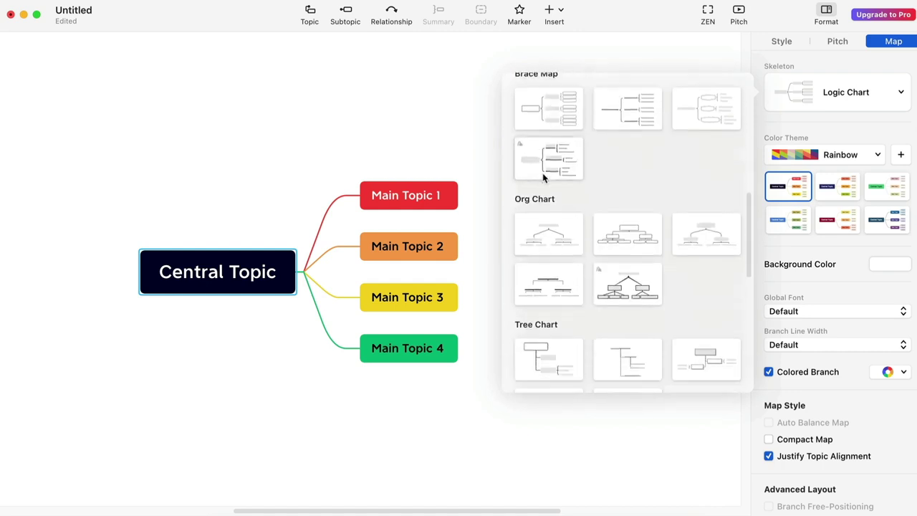
{"action": "left_click", "coordinate": [543, 231]}
{"action": "left_click", "coordinate": [544, 349]}
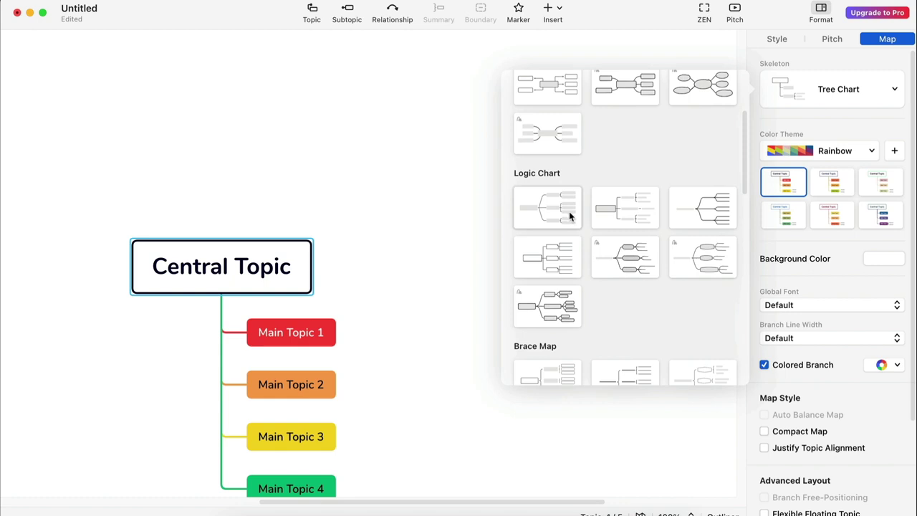
{"action": "left_click", "coordinate": [570, 217]}
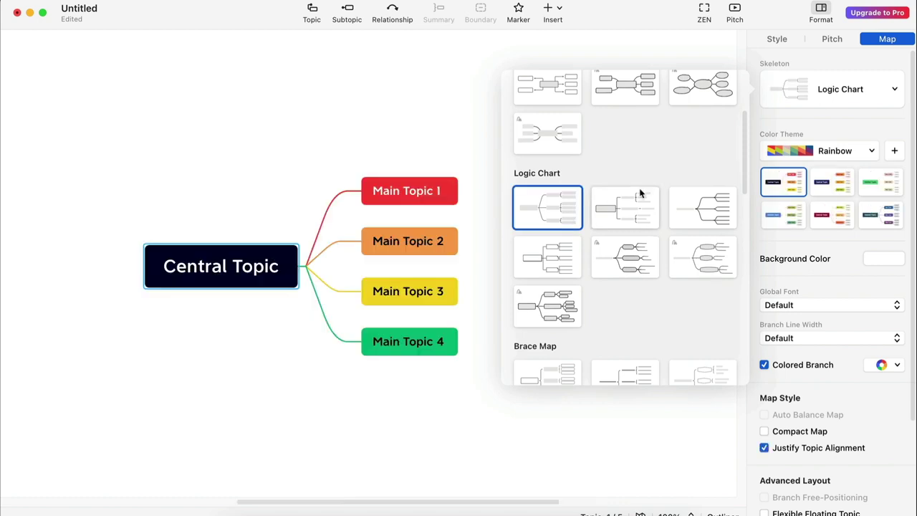